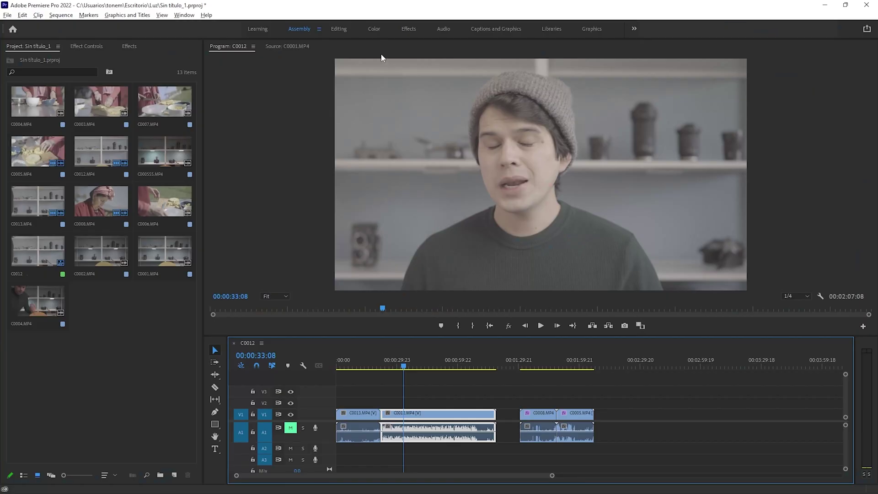
Switch to the Color workspace, collapse the Lumetri Color sections, and display the Lumetri Scopes in a wider area.
click(373, 30)
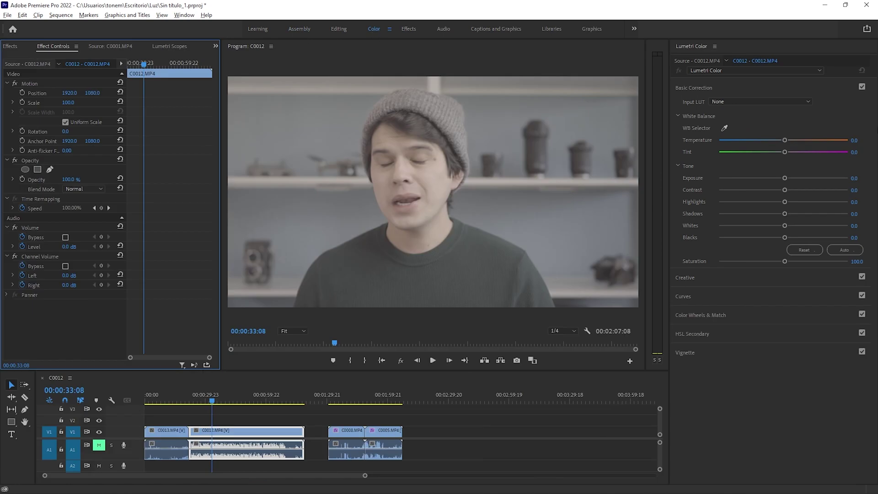
click(731, 277)
click(756, 106)
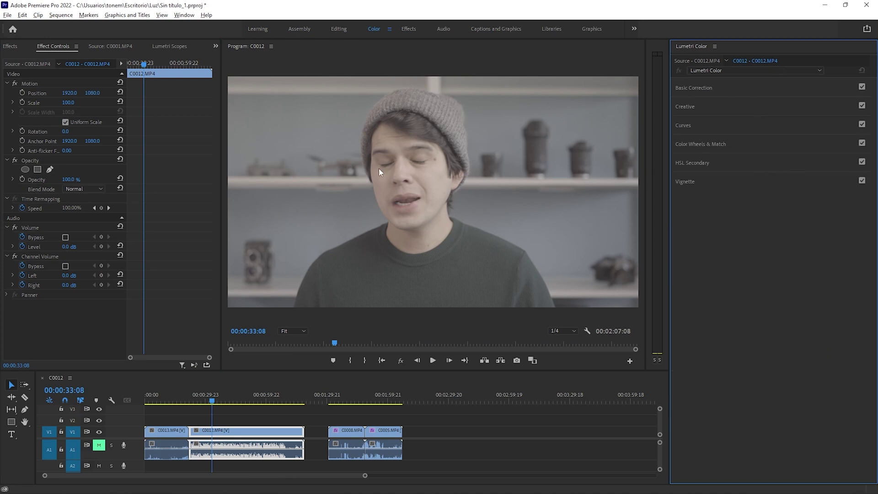
click(171, 47)
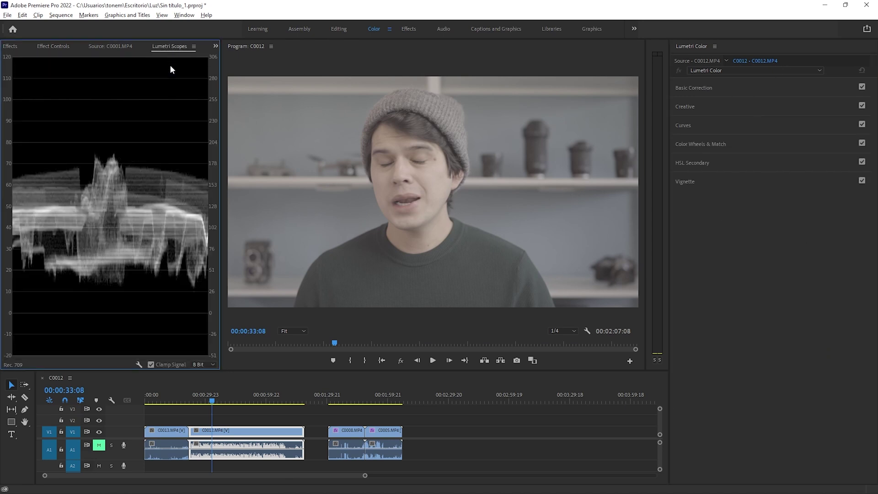
drag(223, 78, 275, 78)
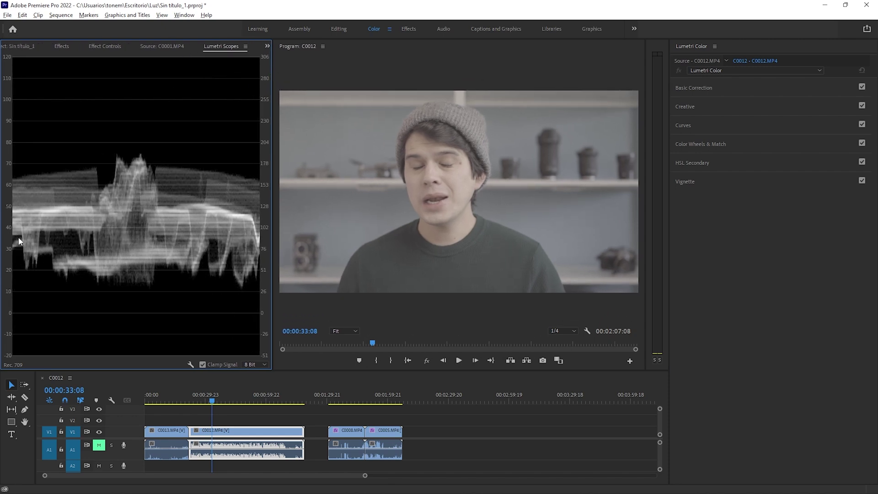
click(184, 16)
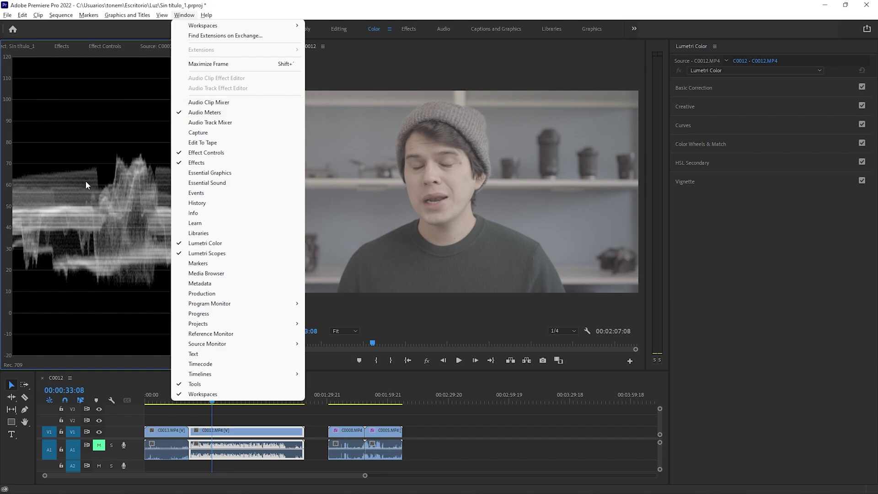
click(86, 180)
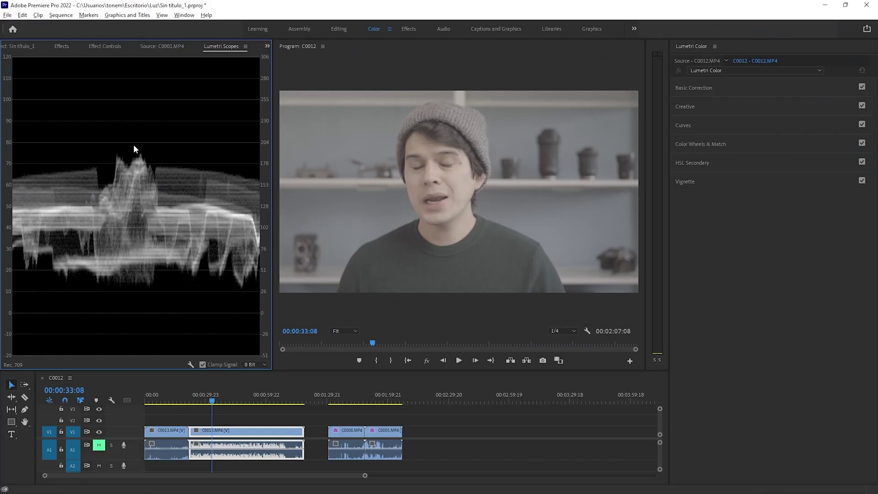
Show the Parade (RGB) and Vectorscope YUV scopes alongside the luma waveform.
right_click(135, 145)
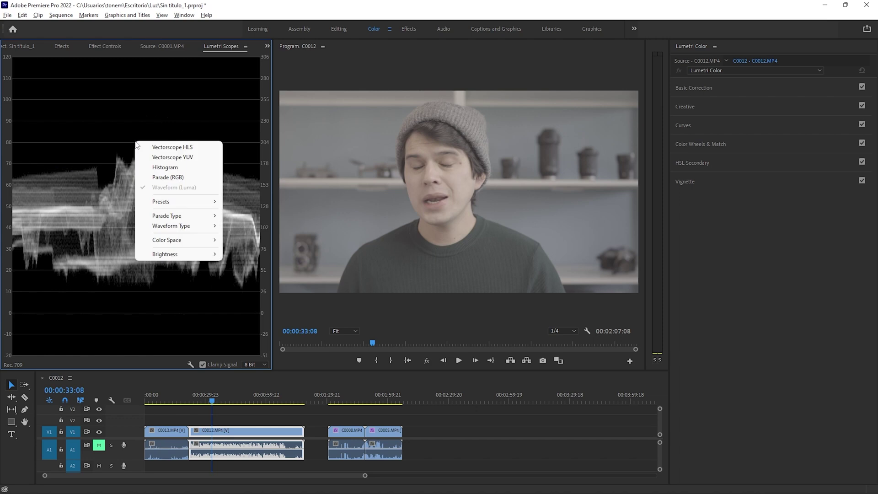
click(185, 178)
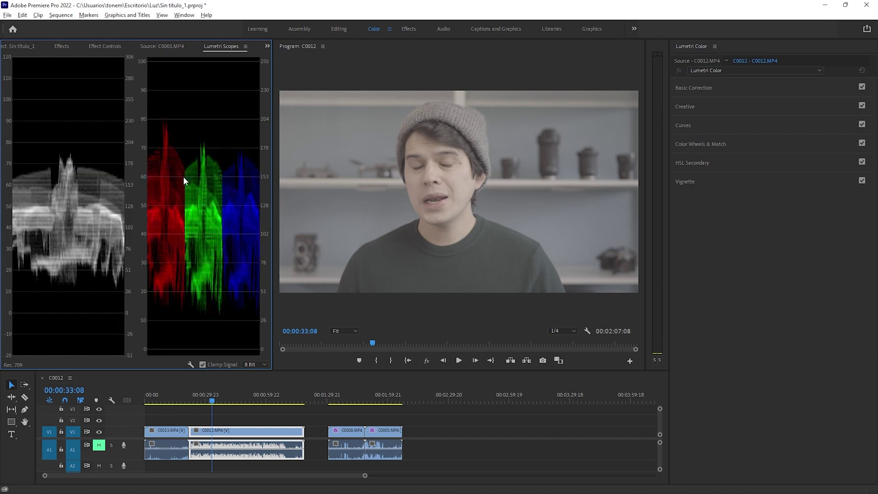
right_click(183, 178)
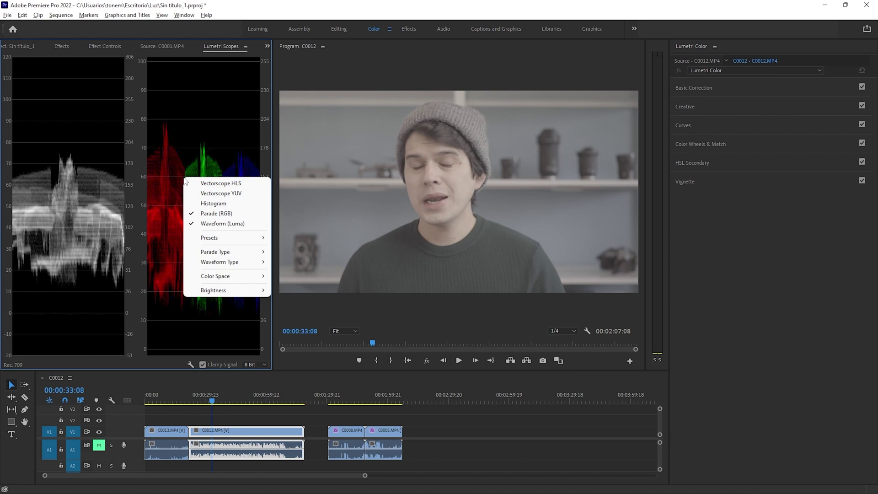
click(201, 193)
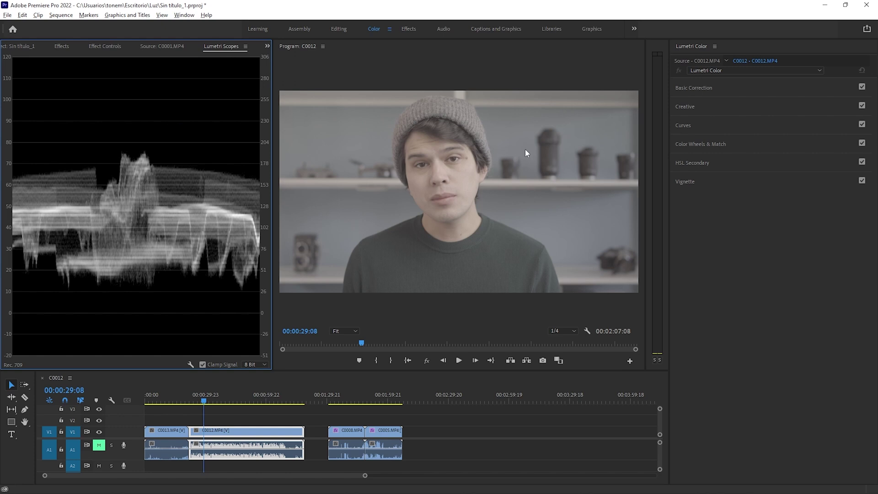
Play through the C0012.MP4 clip and lower its Blacks in Basic Correction to -100.
key(space)
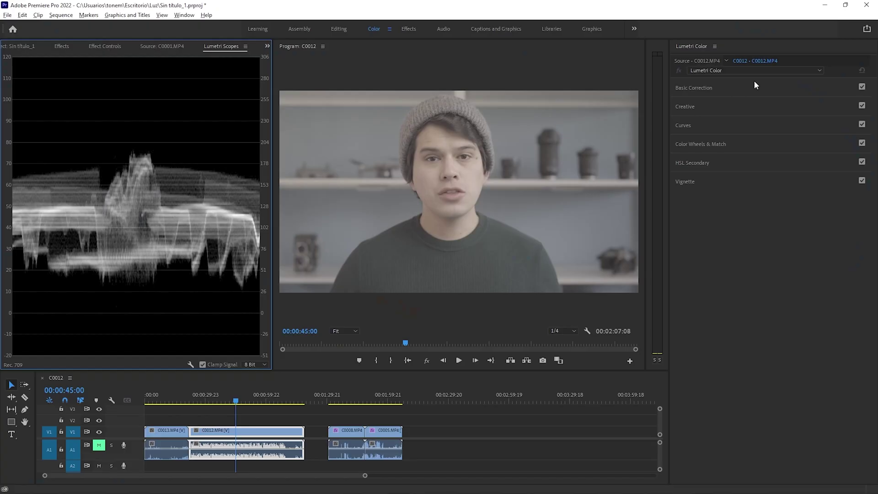
click(743, 88)
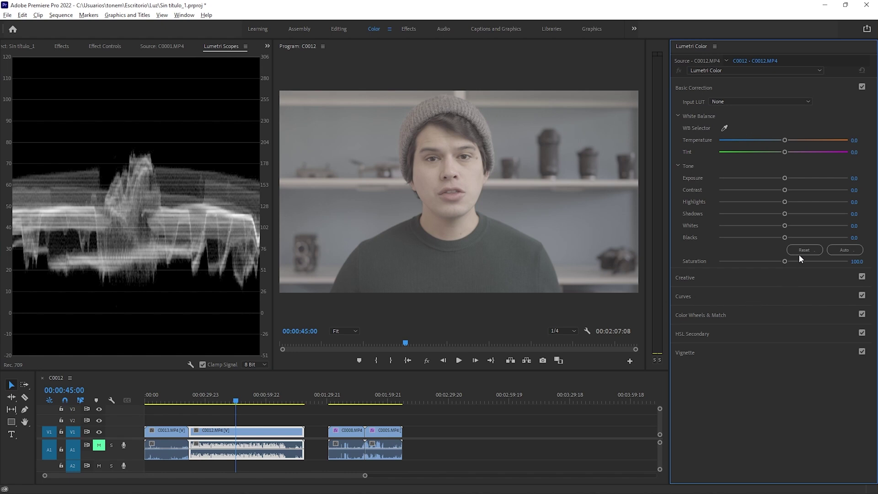
drag(784, 237, 758, 241)
drag(784, 236, 772, 246)
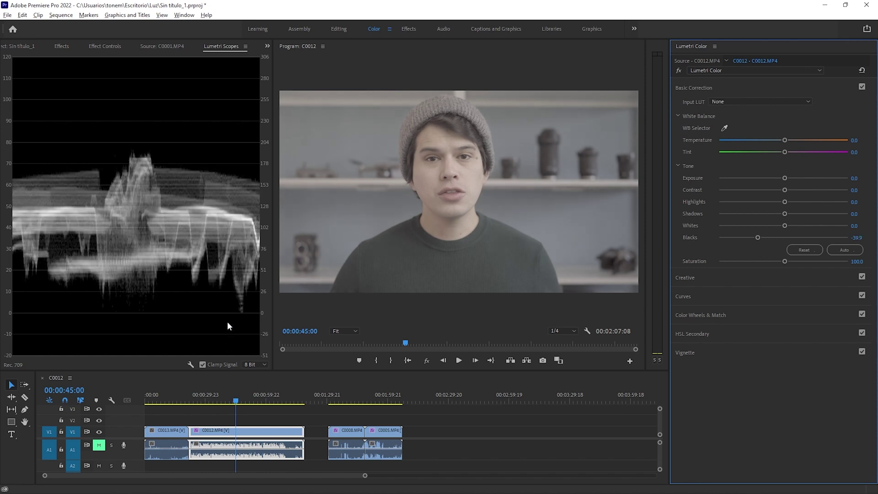
drag(758, 238, 682, 251)
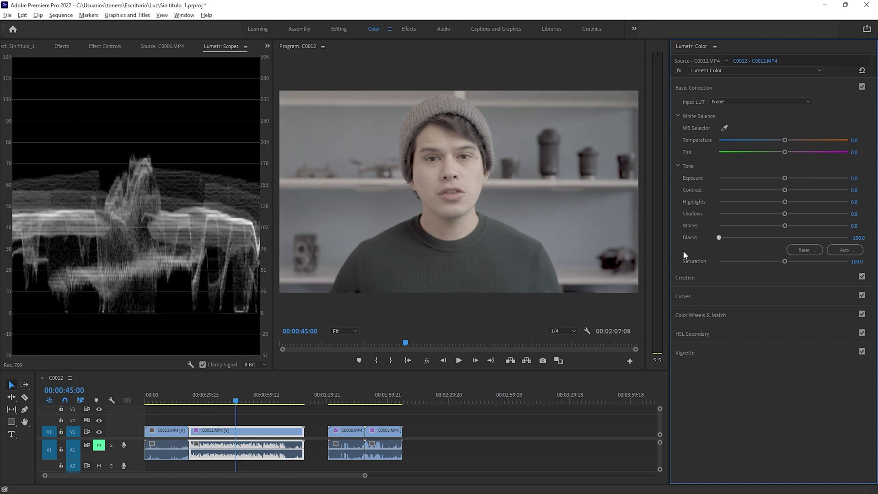
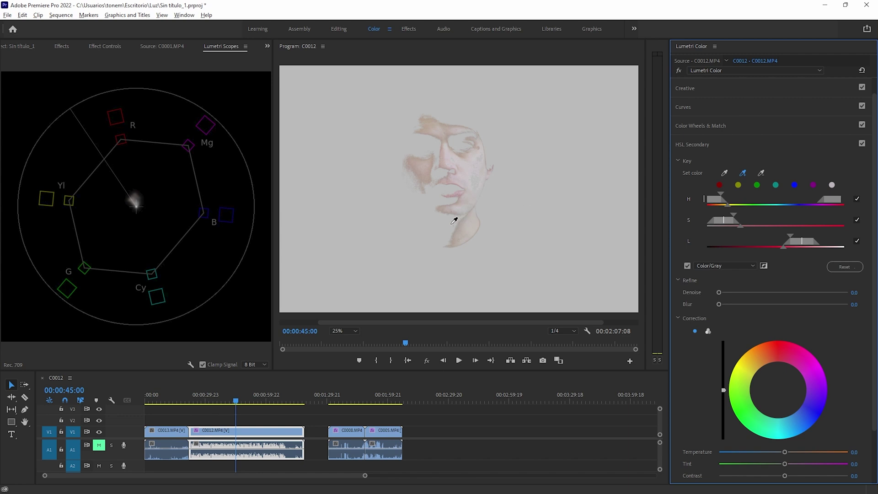
Extend the HSL Secondary skin key by sampling more of the neck and widening the luminance range toward the darks.
click(742, 173)
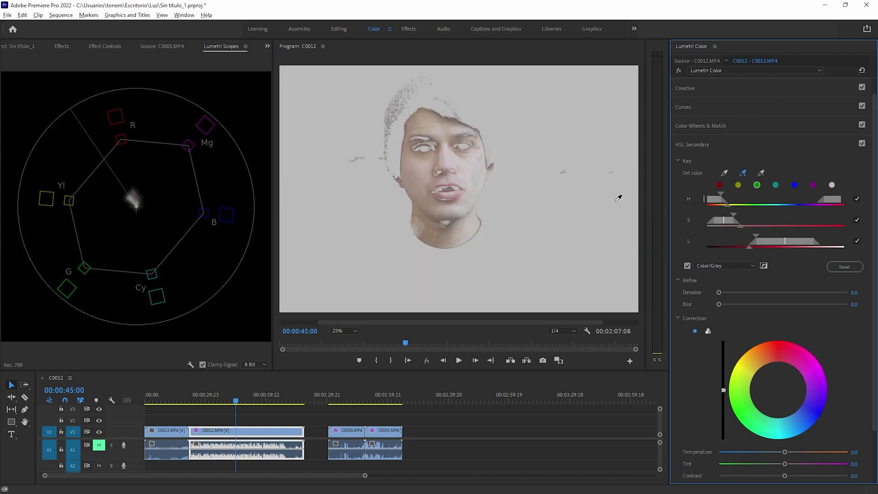
click(449, 222)
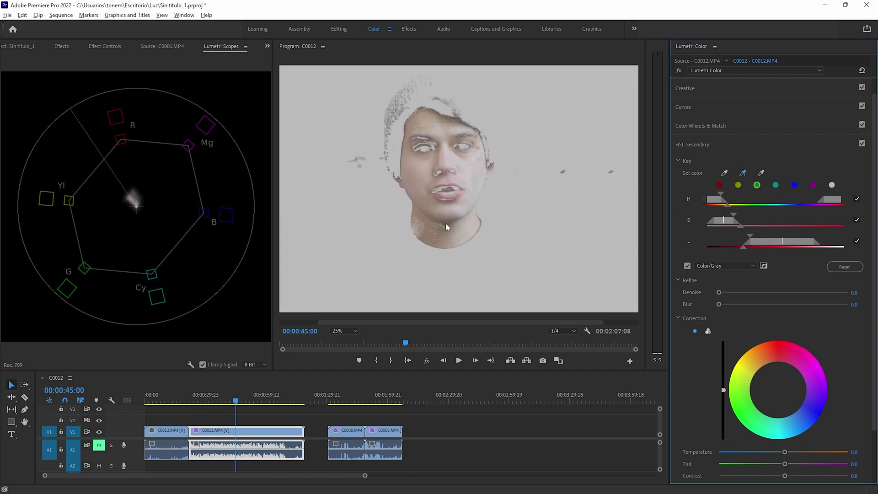
click(739, 185)
click(744, 174)
click(776, 185)
drag(752, 236, 749, 238)
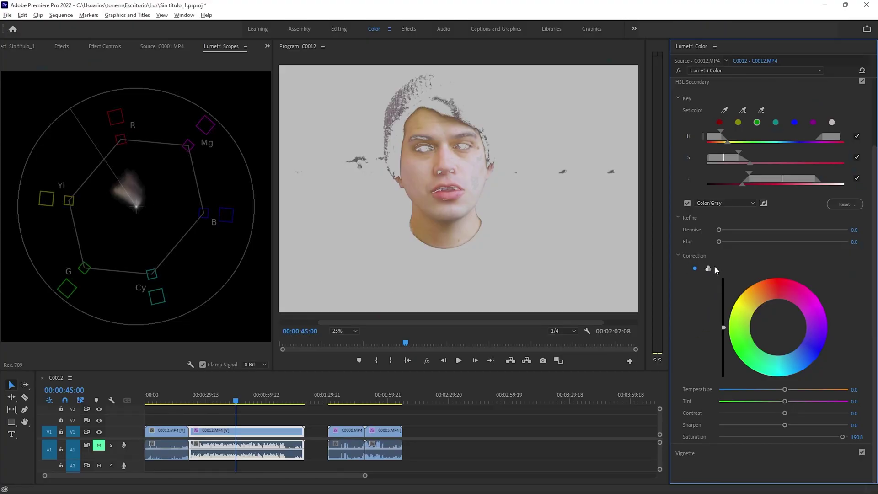
Correct the keyed skin with the three-way midtone and shadow wheels and set the HSL Secondary saturation to 115.2.
click(708, 268)
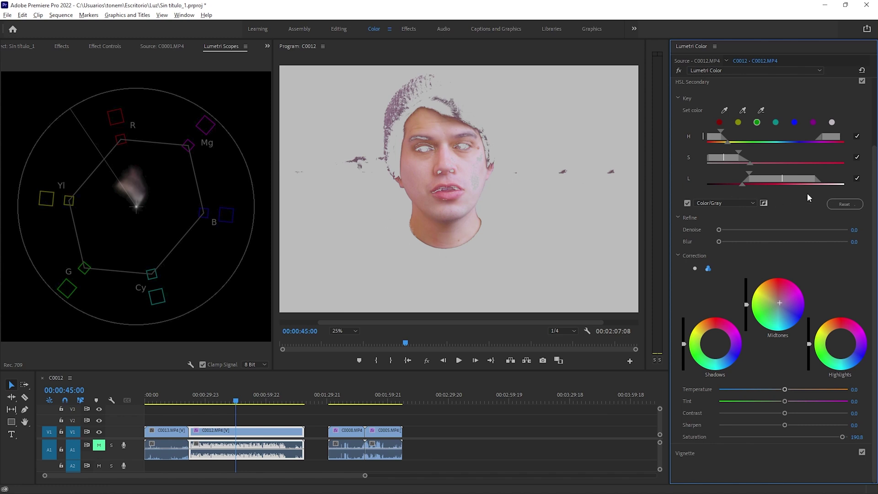
click(862, 81)
click(862, 81)
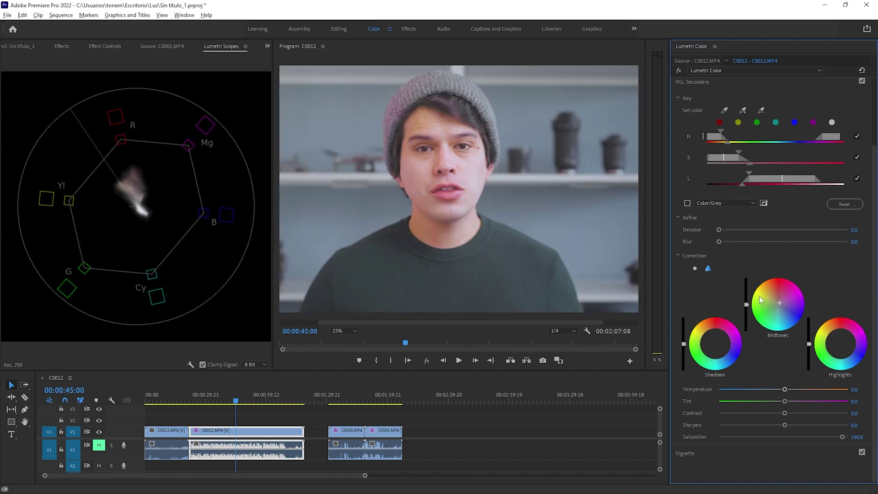
click(715, 344)
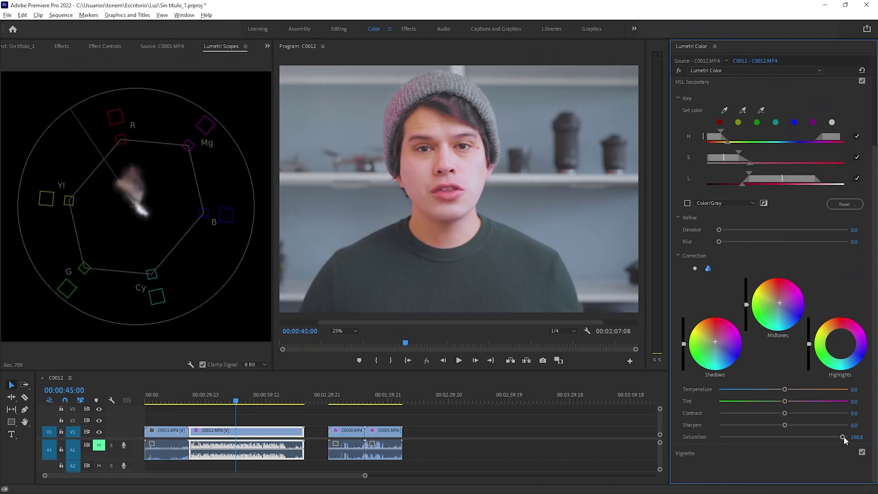
double_click(843, 437)
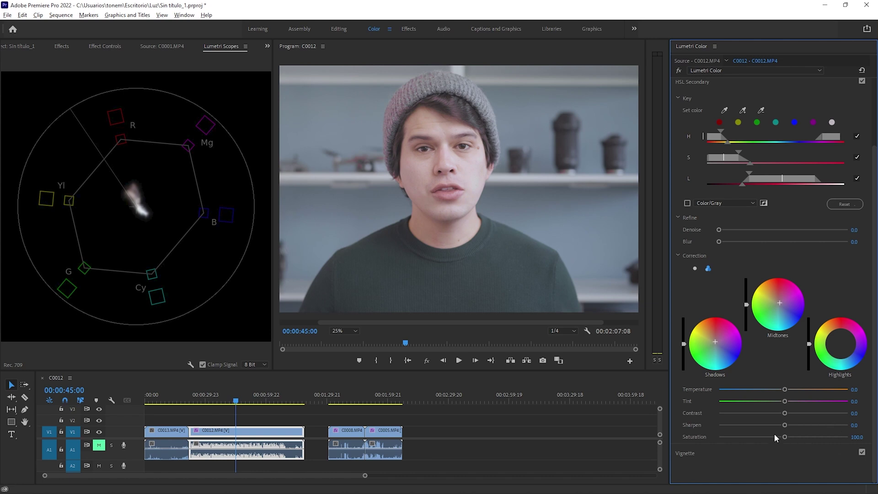
drag(789, 438, 793, 438)
Compare the graded clip with HSL Secondary turned off and on, and with all effects muted and unmuted.
click(862, 81)
scroll(854, 139, up, 1)
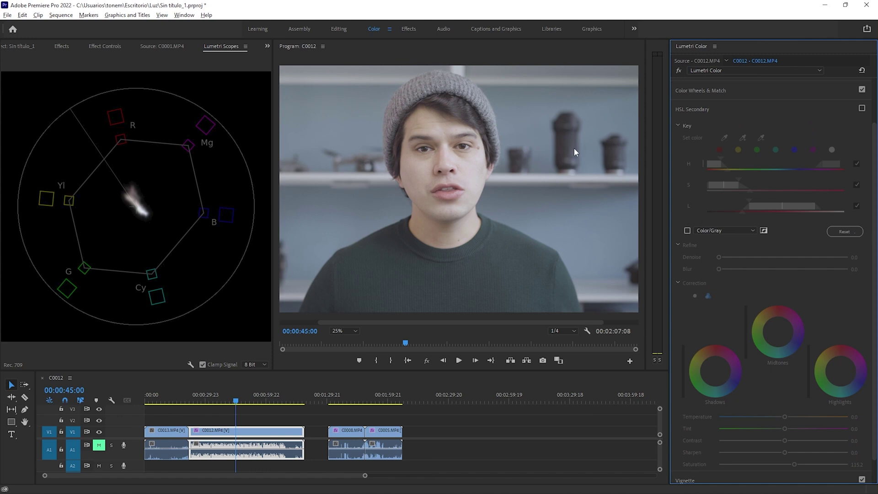
click(863, 108)
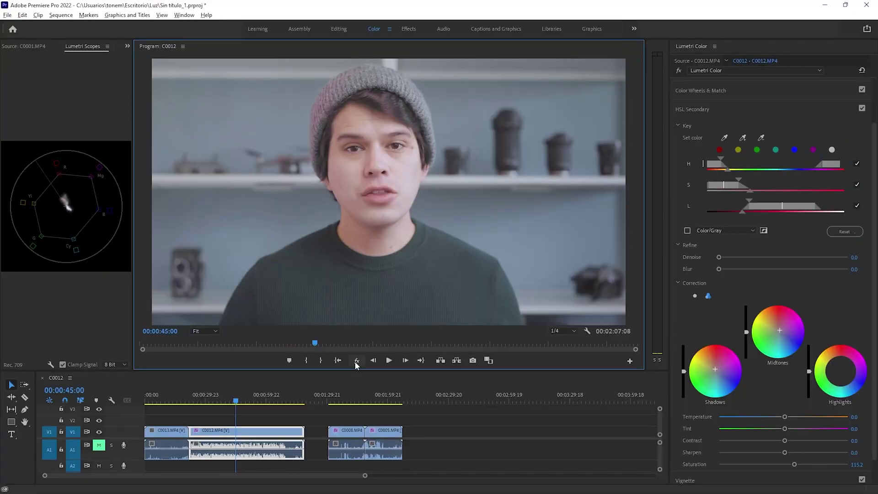
click(356, 361)
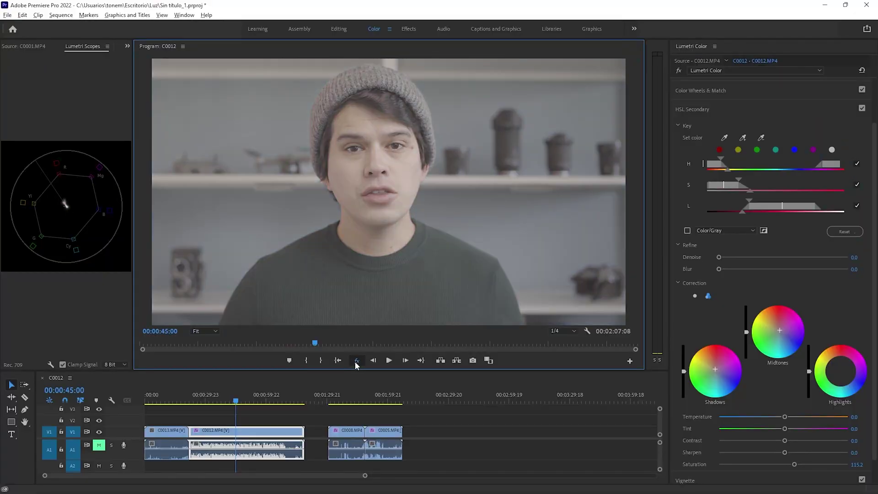
click(357, 361)
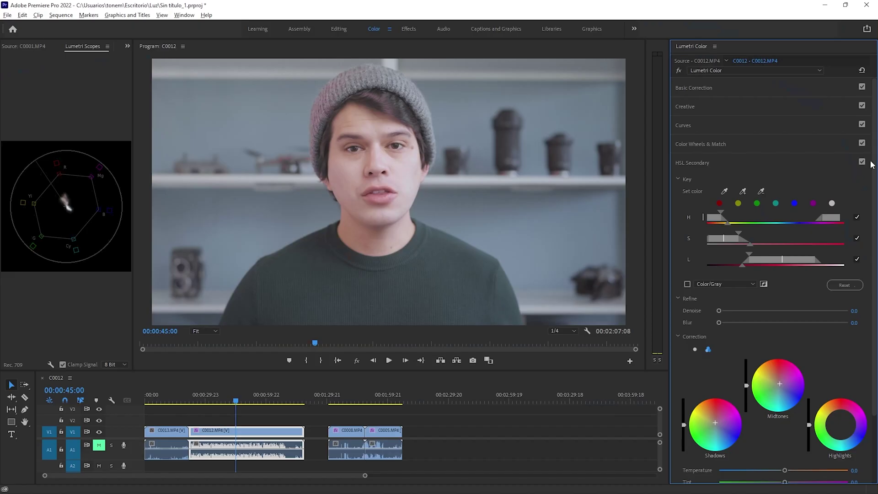
Export the C0012.MP4 clip's Lumetri grade as a .cube LUT in the Documentos folder.
click(715, 46)
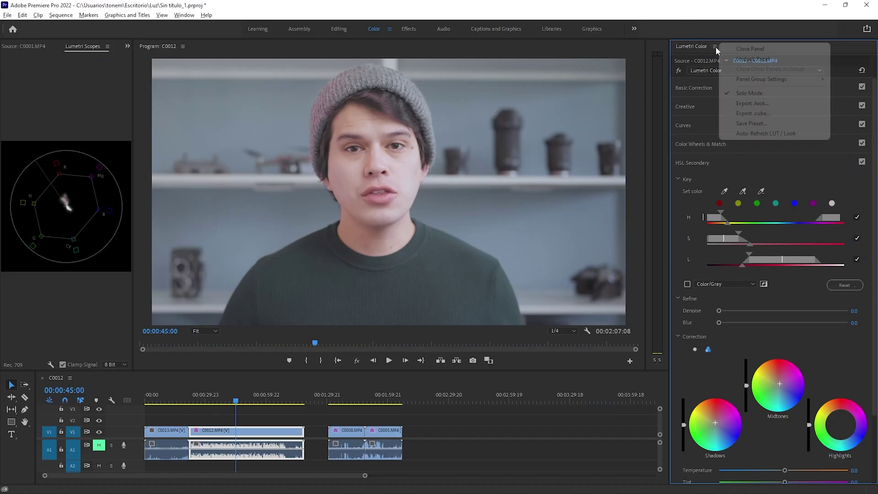
click(767, 114)
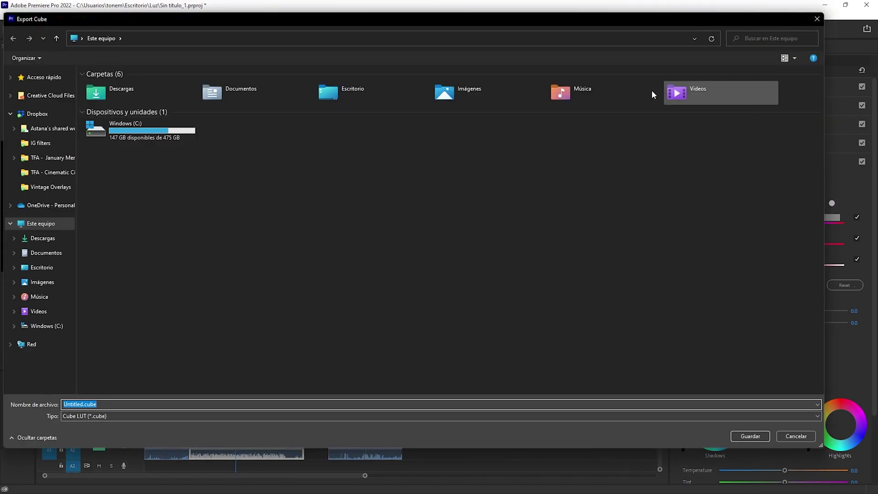
double_click(249, 106)
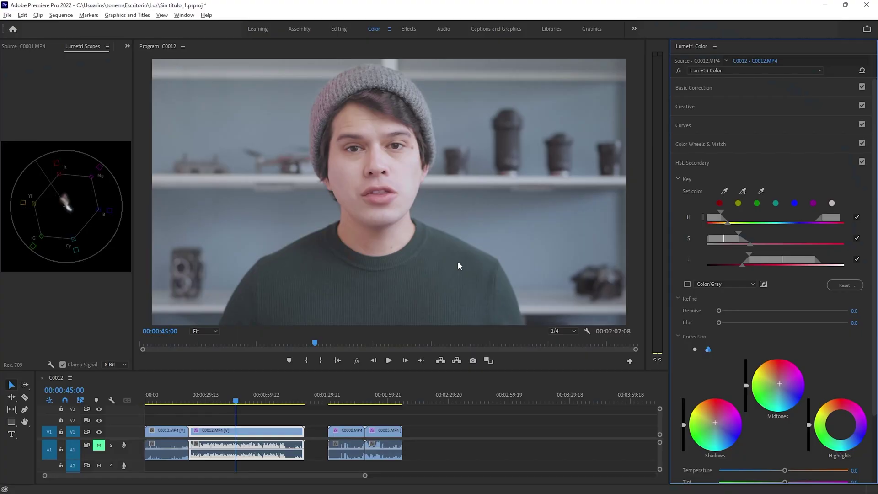
Apply the Slog a REC709.cube file as the Input LUT of clip C0008.MP4 and play the clip back.
click(712, 87)
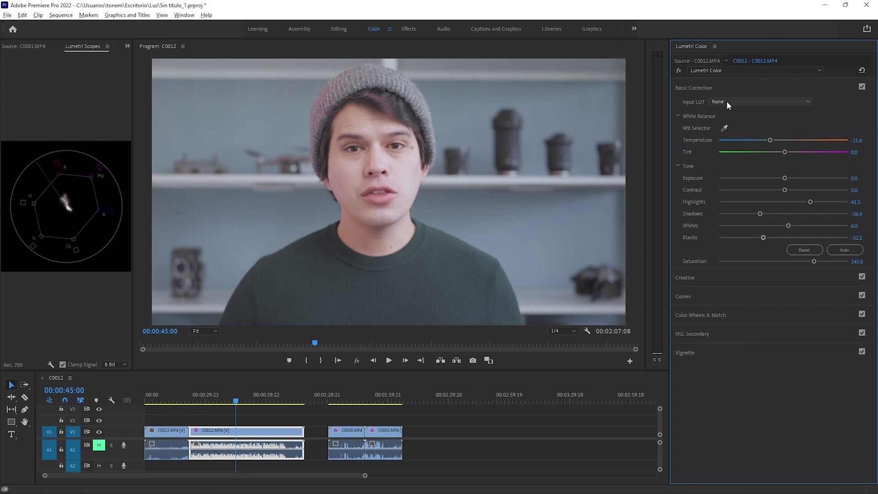
click(726, 101)
click(766, 93)
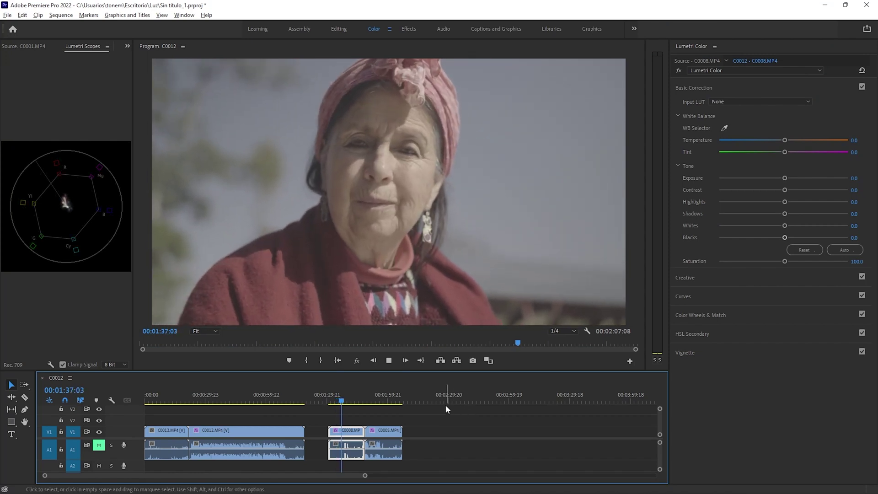
click(743, 101)
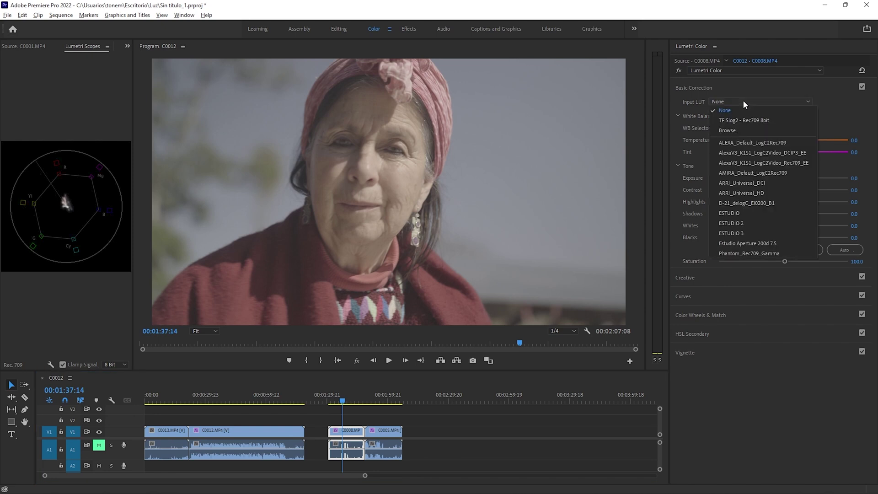
click(745, 130)
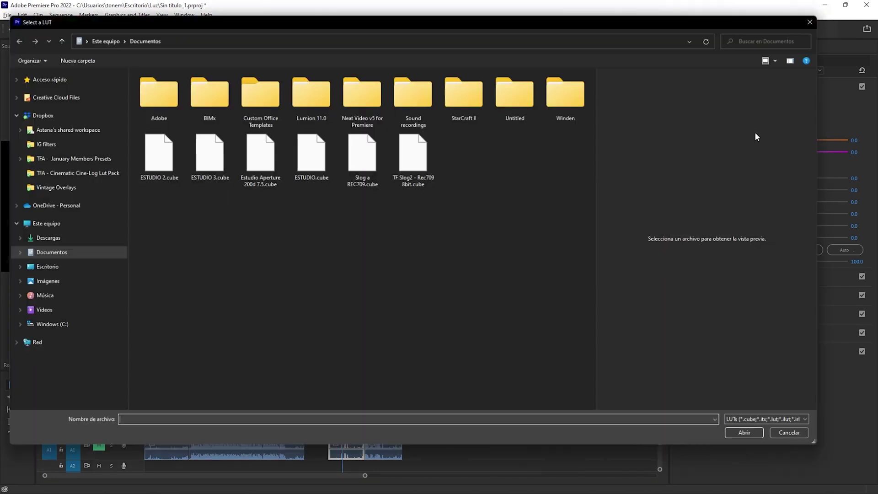
double_click(362, 153)
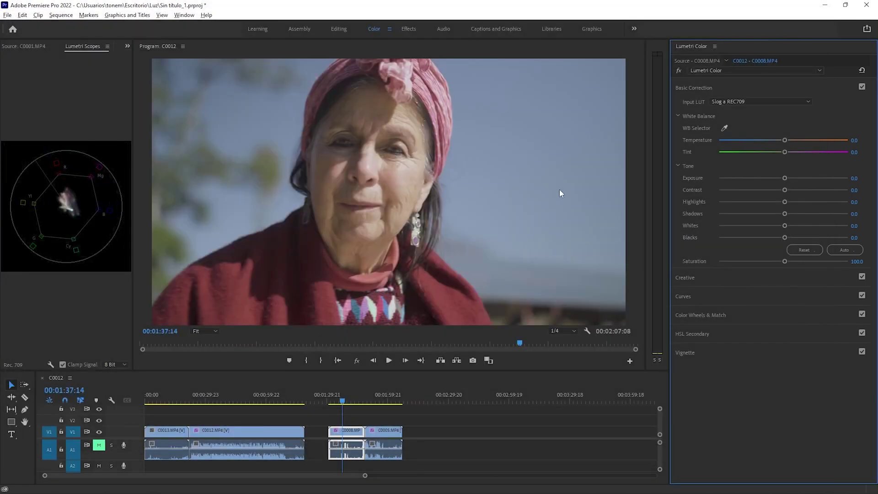
click(333, 397)
key(space)
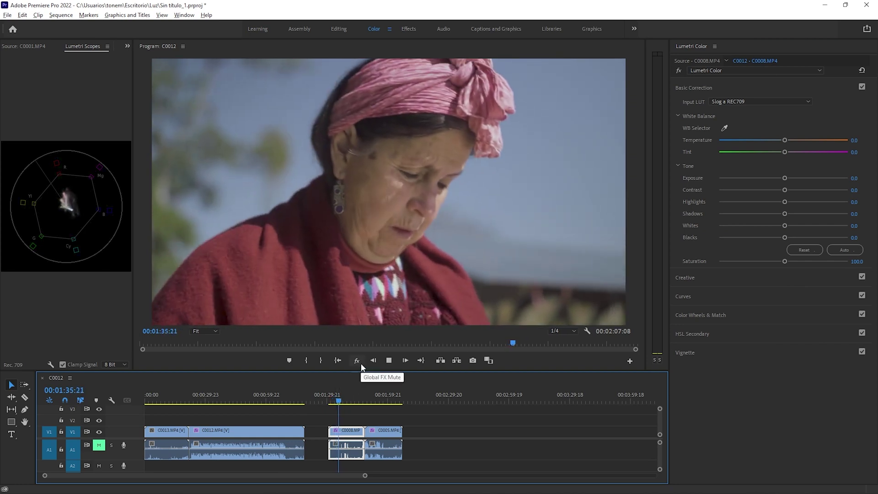
Mute all effects during playback of clip C0008.MP4 to compare it with the original footage, and stop playback.
click(361, 365)
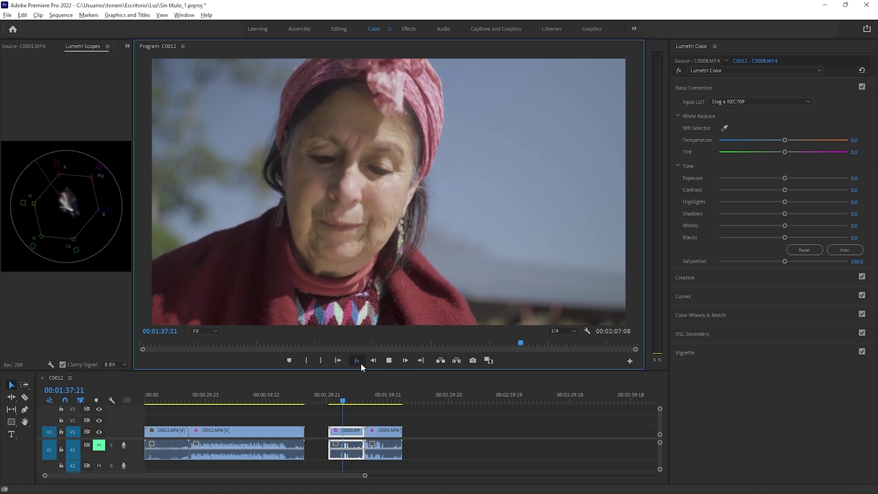
key(space)
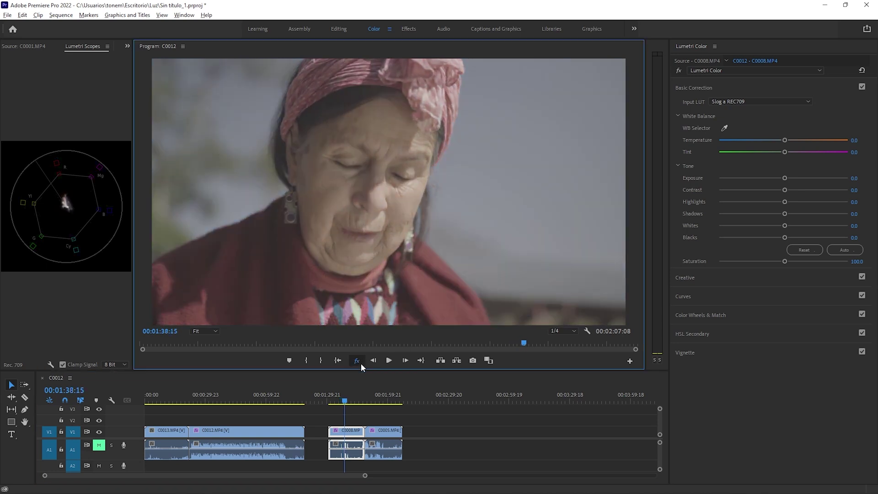
Apply the Slog a REC709 file as the Input LUT of clip C0005.MP4.
click(381, 401)
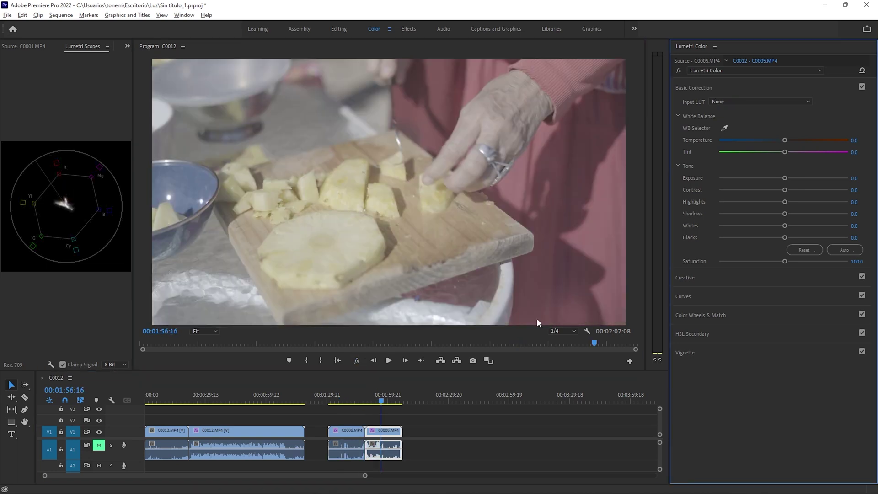
click(369, 401)
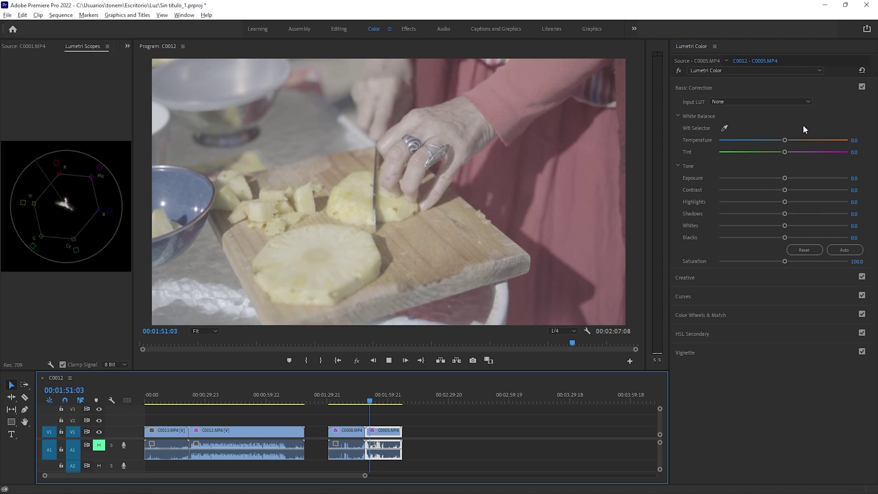
click(775, 102)
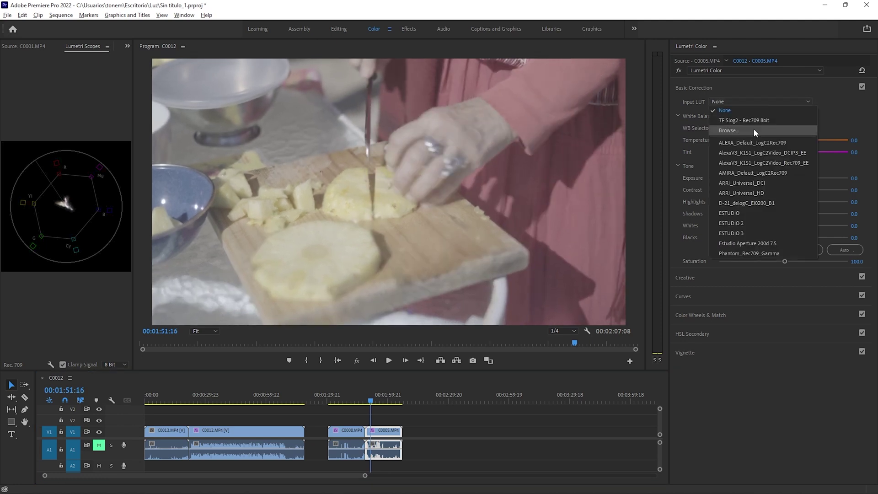
click(753, 130)
double_click(359, 155)
Play back clip C0005.MP4 and compare it with all effects muted and unmuted.
key(space)
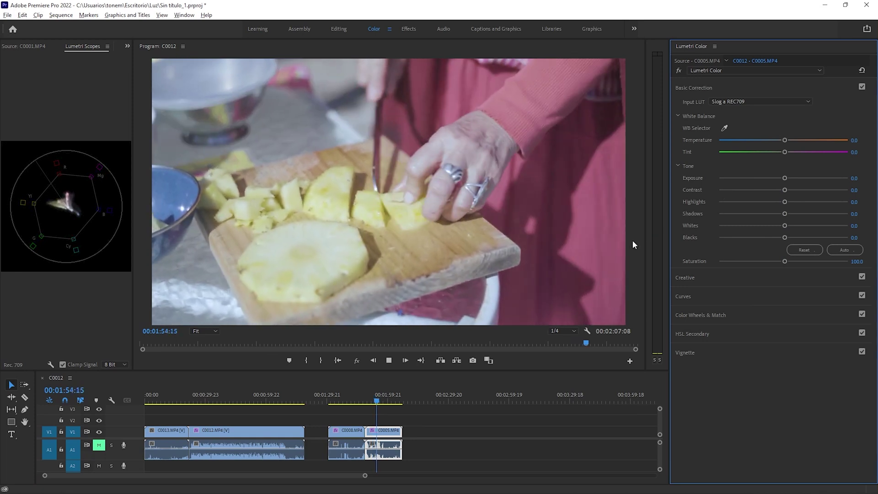
key(space)
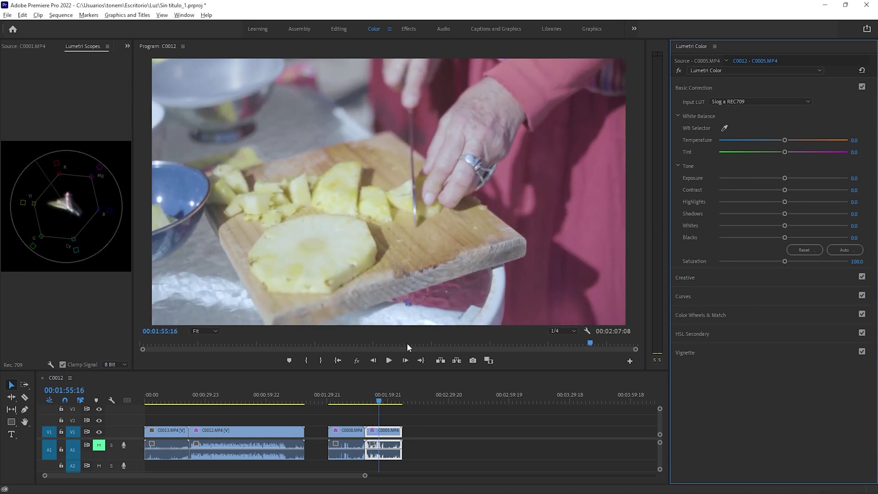
click(357, 361)
click(356, 361)
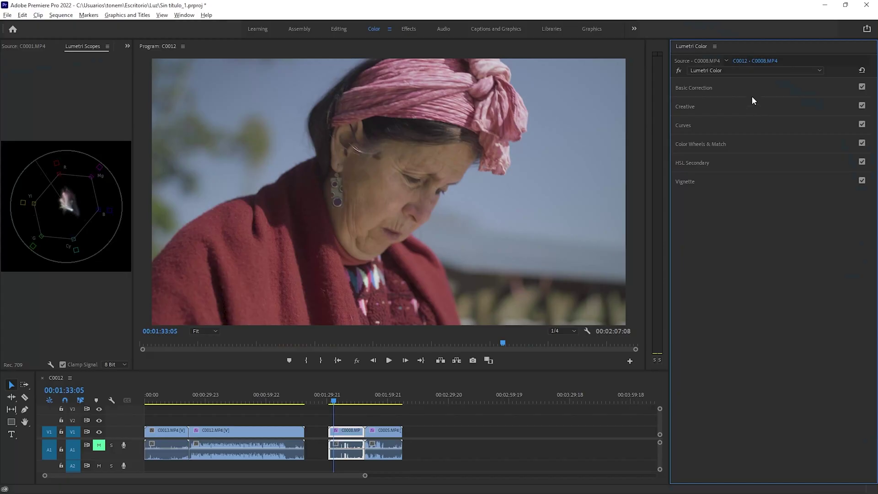
Try the TFA - Baja creative look on clip C0008.MP4 and play the clip back briefly.
click(748, 89)
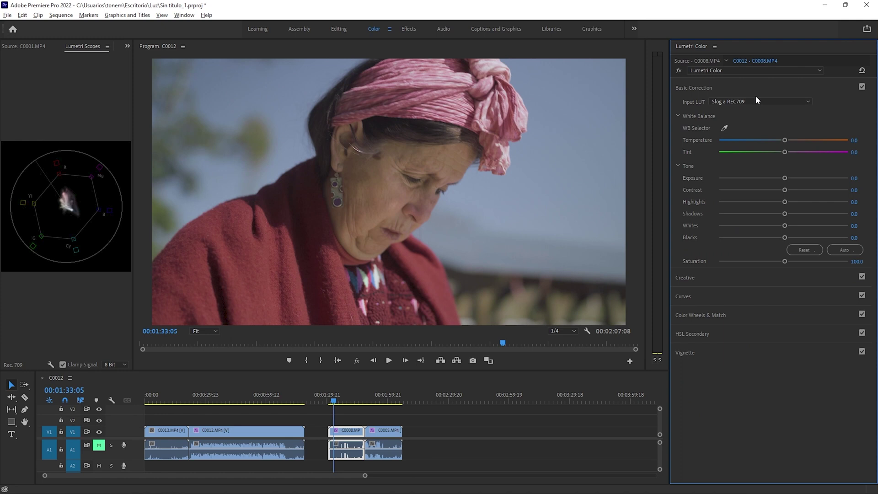
click(720, 279)
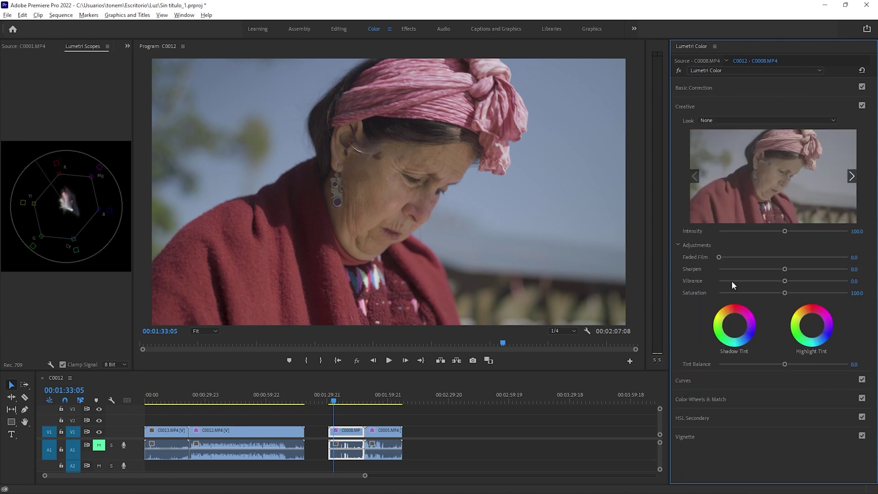
click(726, 120)
scroll(762, 267, down, 5)
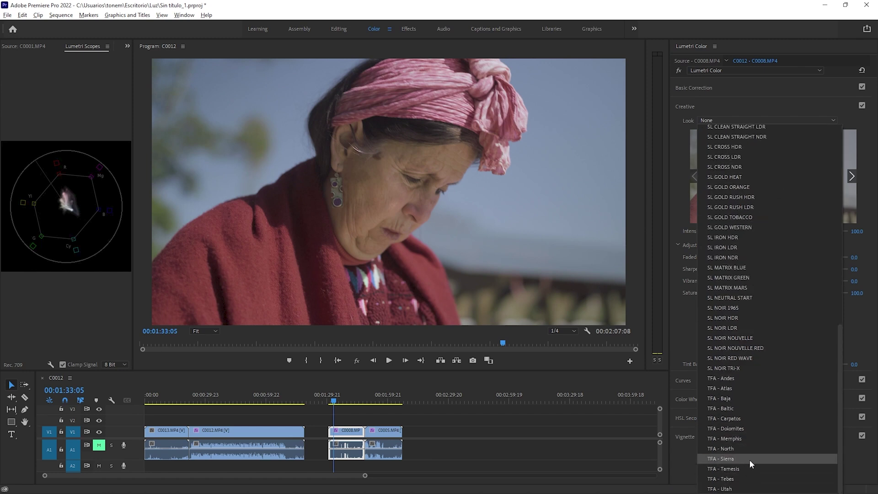
click(740, 399)
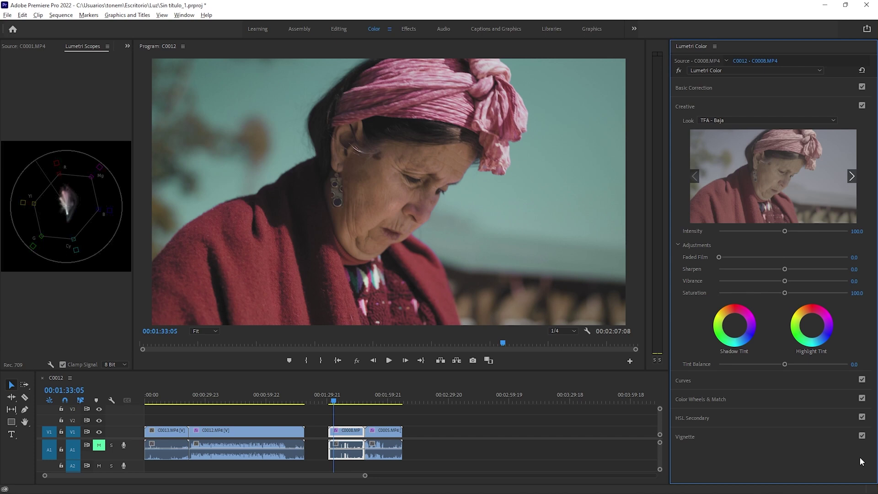
key(space)
key(space)
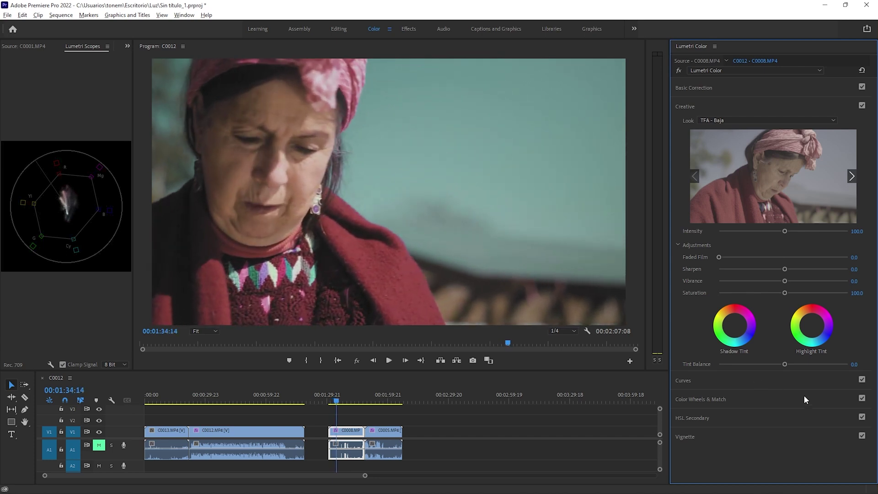
Try the TFA - Memphis and TFA - Dolomites looks on clip C0008.MP4 and preview the latter in playback.
click(727, 120)
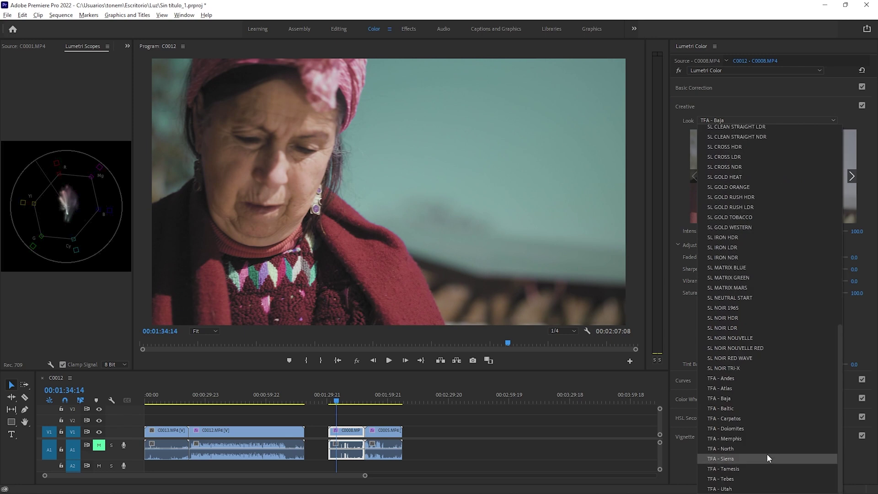
click(759, 440)
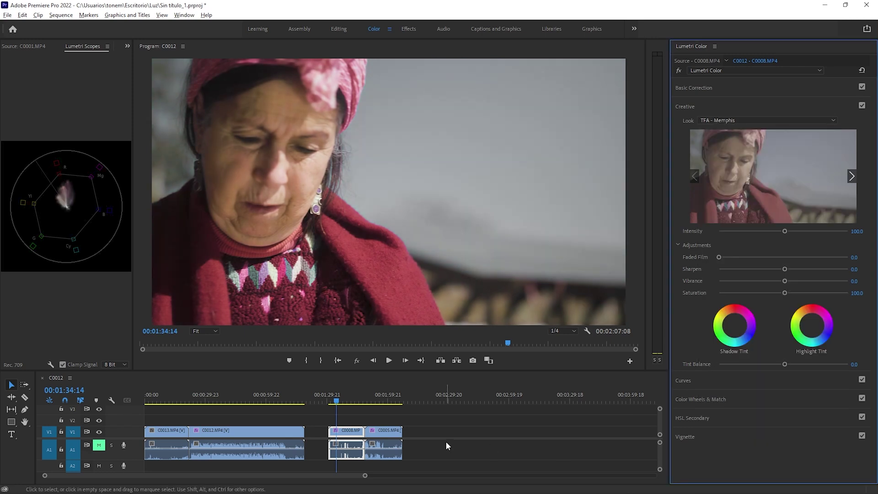
click(787, 122)
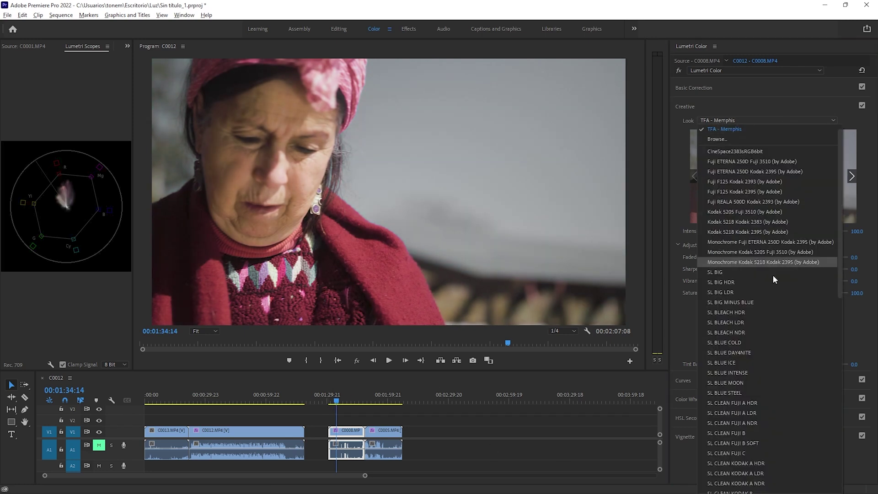
click(750, 426)
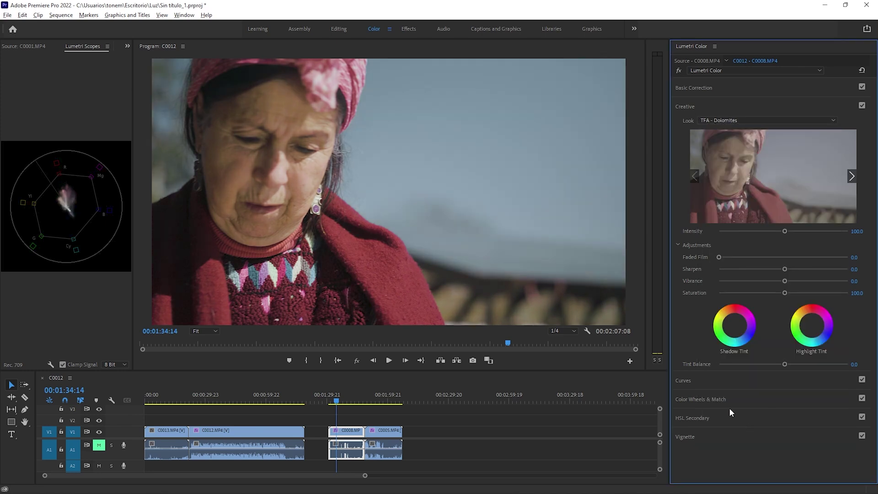
key(space)
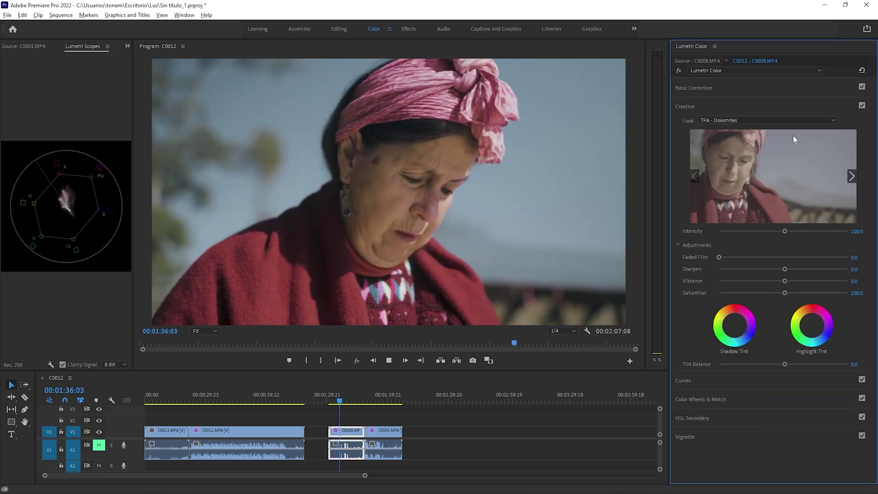
key(space)
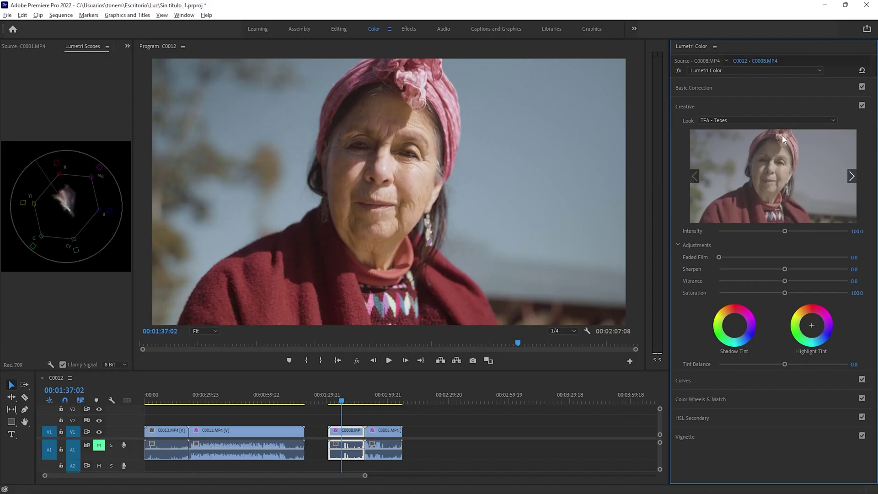
With Basic Correction turned off, try the SL BLUE INTENSE, SL CLEAN KODAK A HDR and SL GOLD WESTERN looks on clip C0008.MP4.
click(767, 121)
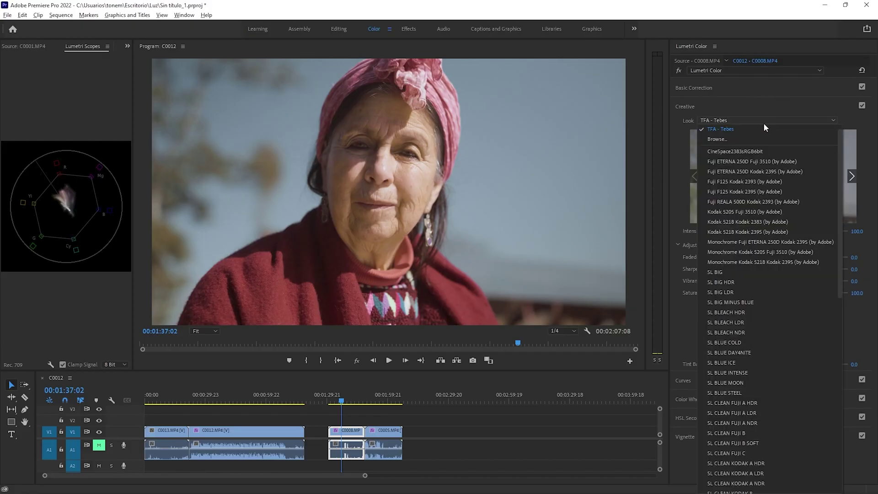
scroll(813, 264, down, 5)
click(757, 231)
click(746, 120)
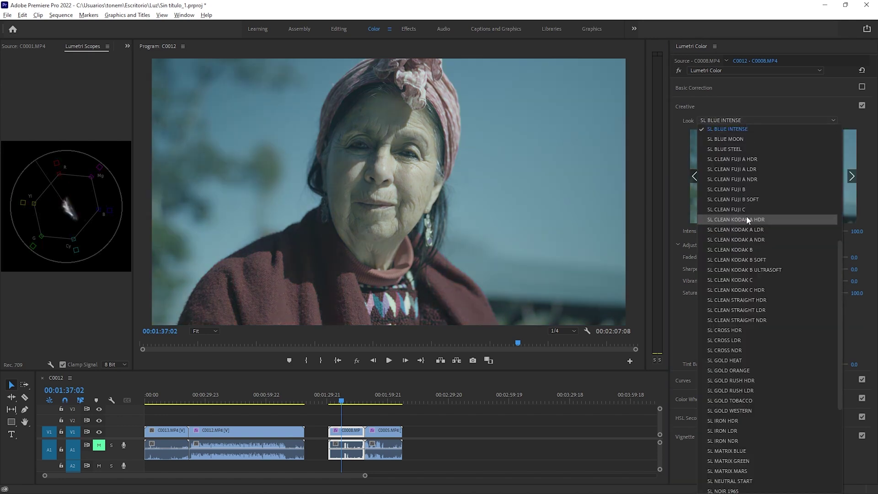
click(746, 219)
click(775, 120)
click(776, 320)
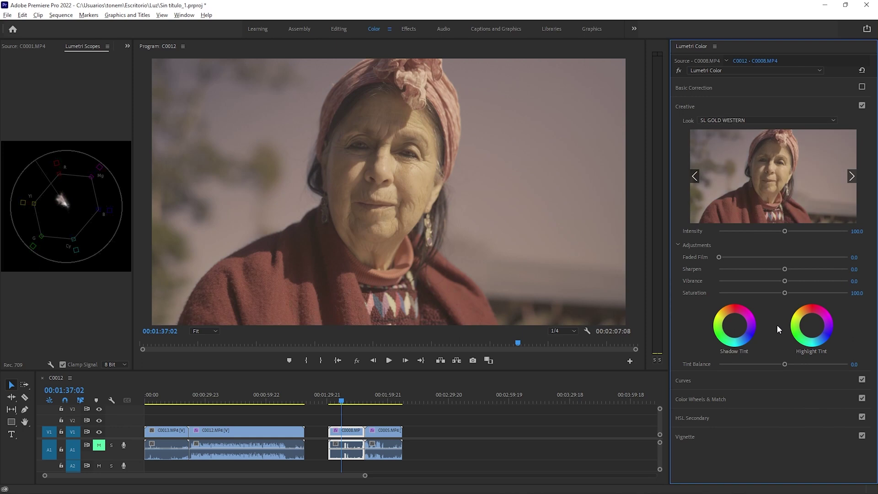
Try the TFA - Memphis, SL NOIR HDR and SL MATRIX MARS looks on the uncorrected clip C0008.MP4.
click(775, 121)
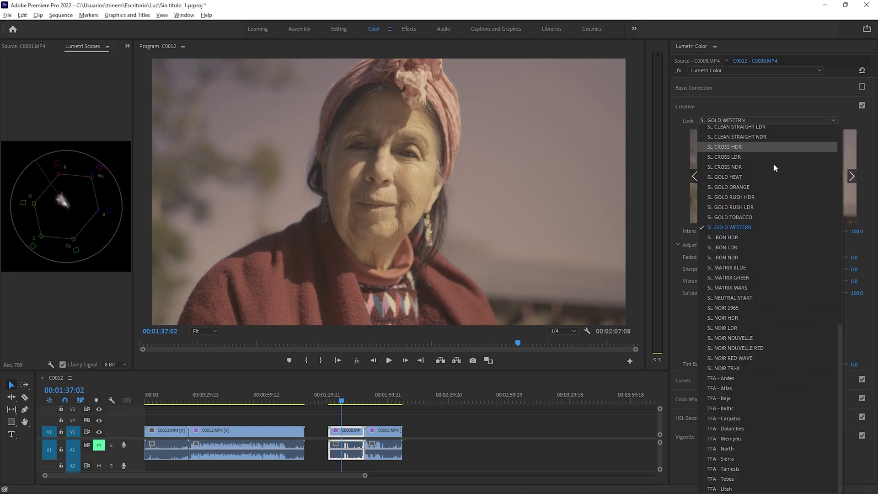
click(753, 437)
click(775, 121)
scroll(754, 353, down, 10)
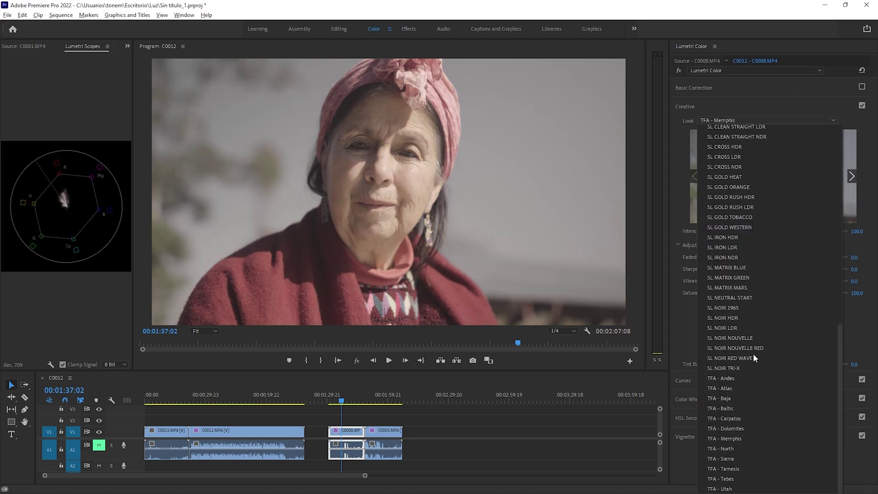
click(767, 319)
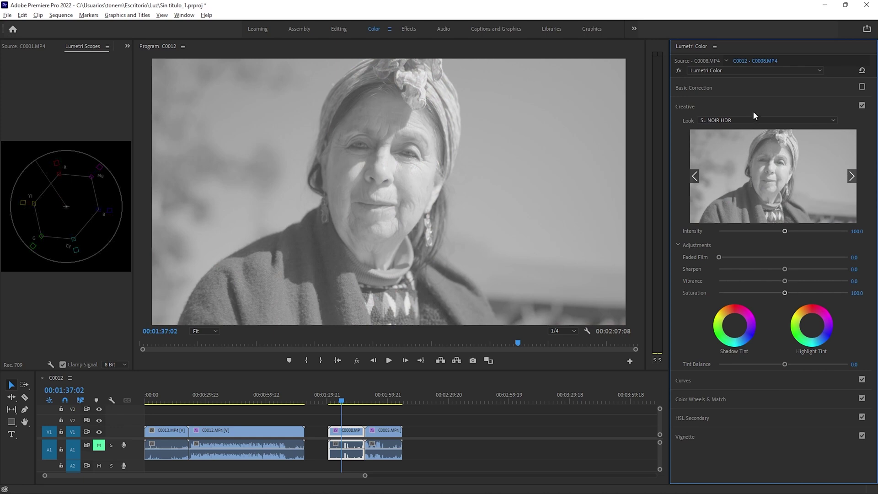
click(753, 119)
click(753, 287)
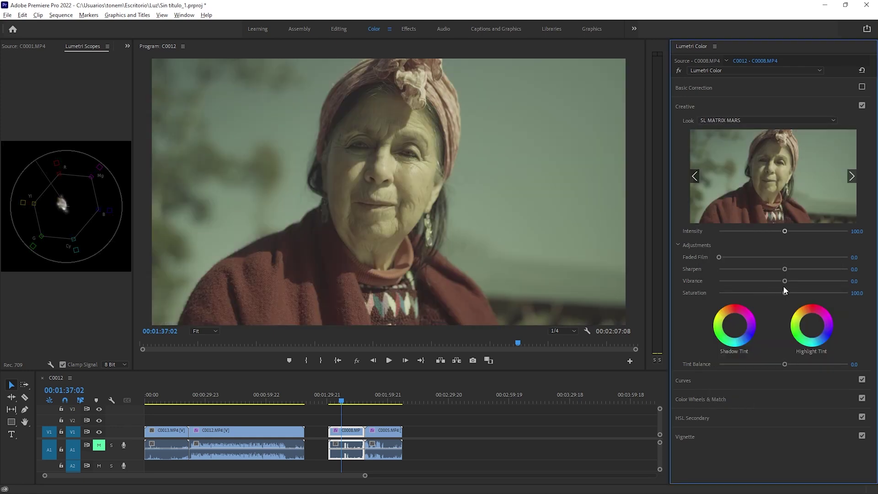
Try the SL GOLD HEAT and SL CLEAN KODAK C looks on the uncorrected clip C0008.MP4.
click(775, 120)
click(771, 175)
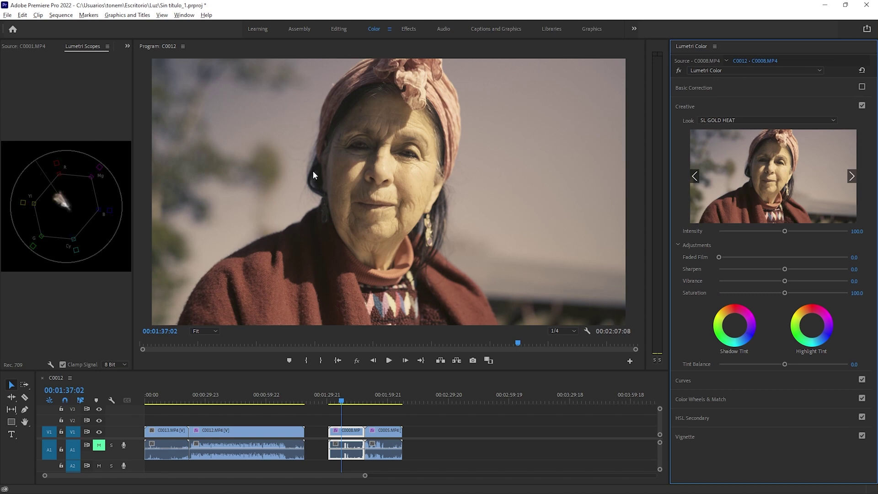
click(811, 120)
click(792, 192)
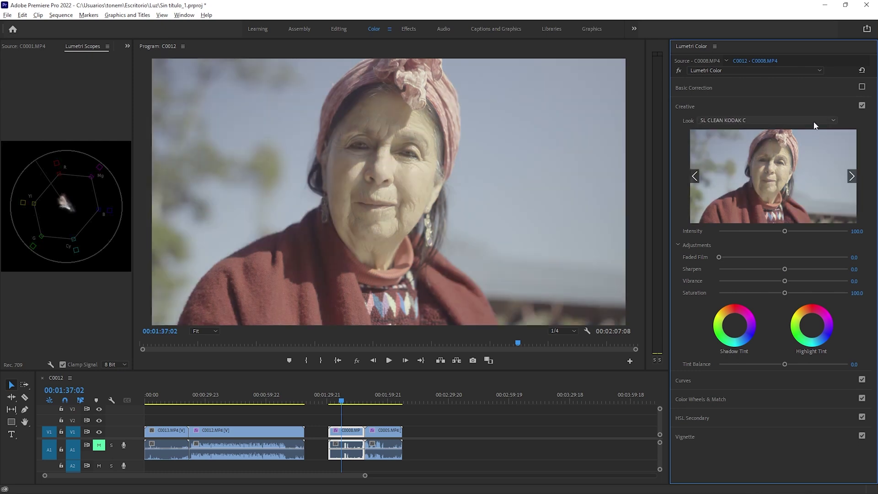
Set the creative look of clip C0008.MP4 to None and turn Basic Correction back on.
click(776, 121)
scroll(771, 154, up, 10)
click(760, 124)
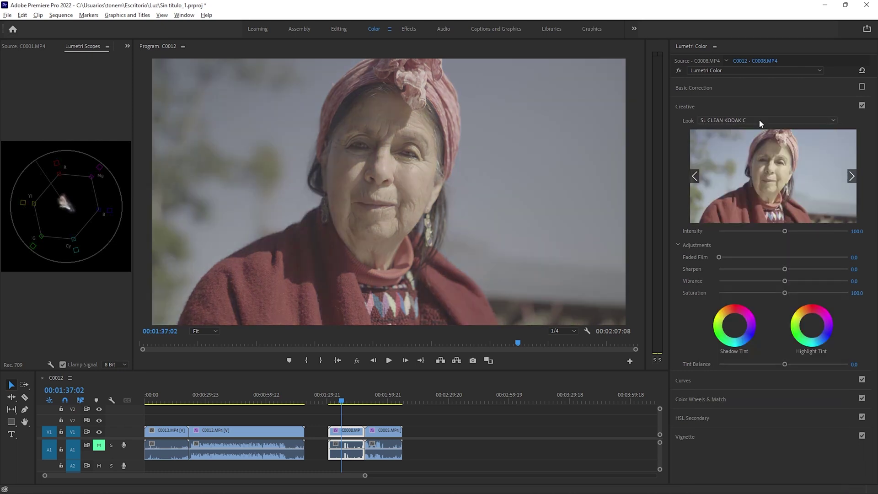
click(862, 87)
Apply the TFA - Dolomites creative look to clip C0008.MP4.
click(800, 126)
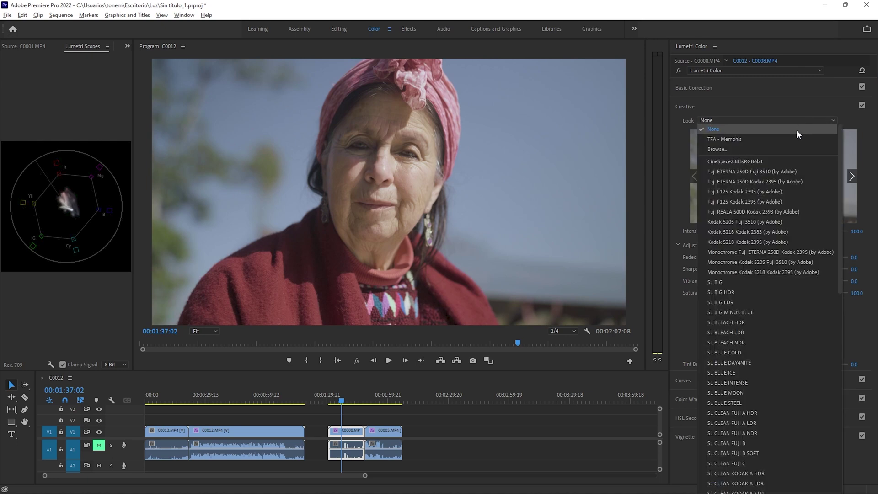
scroll(761, 312, down, 10)
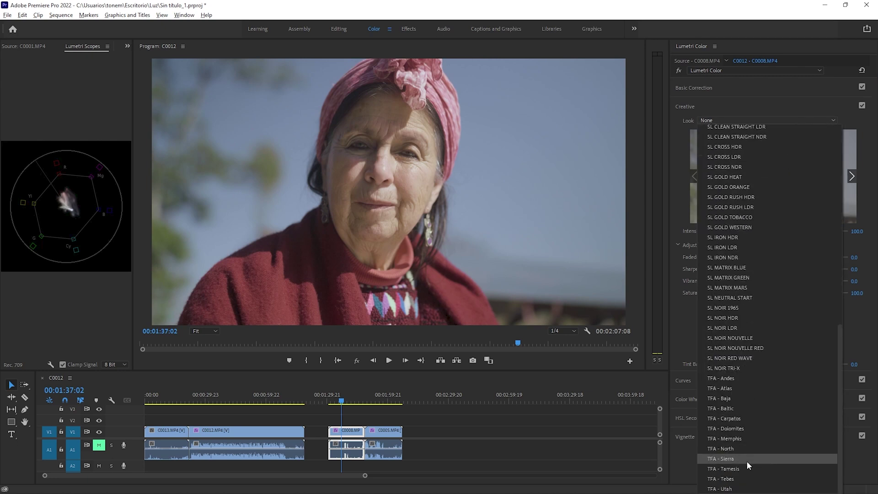
click(757, 429)
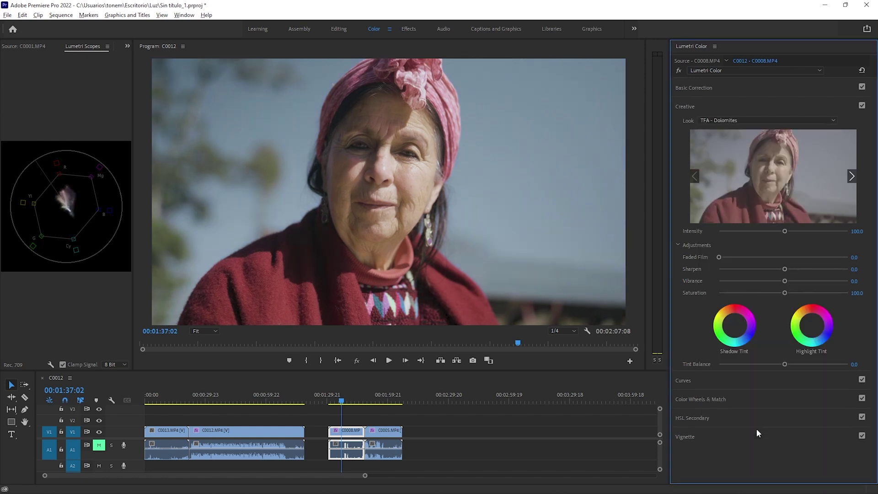